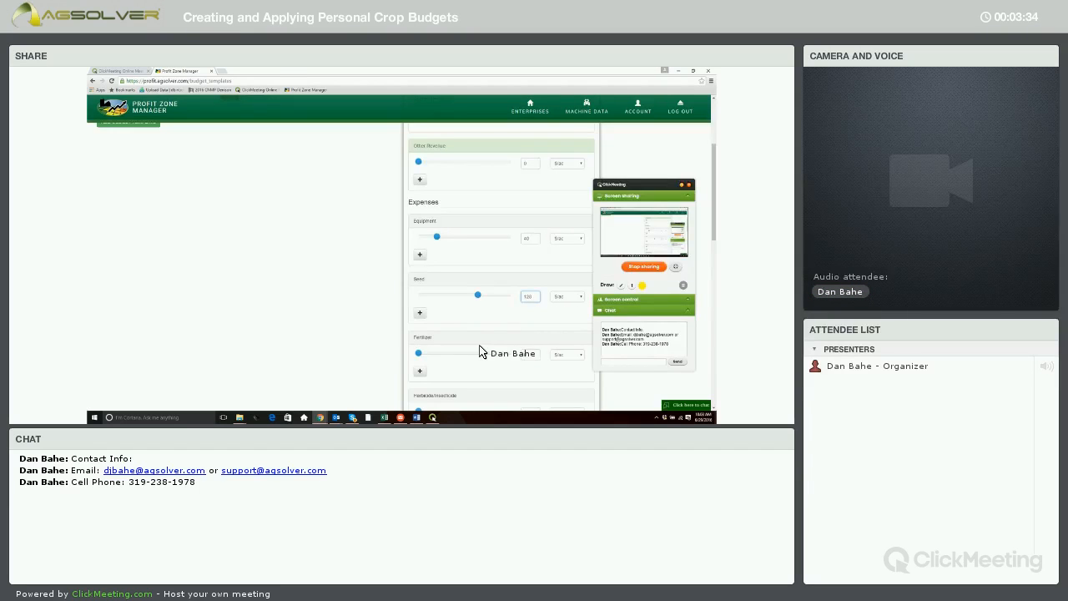
- Set the Fertilizer expense to 100 $/ac and add an Anhydrous Ammonia (82%N) subcategory at 100 $/ac
{"action": "scroll", "coordinate": [499, 336], "scroll_direction": "down", "scroll_amount": 1}
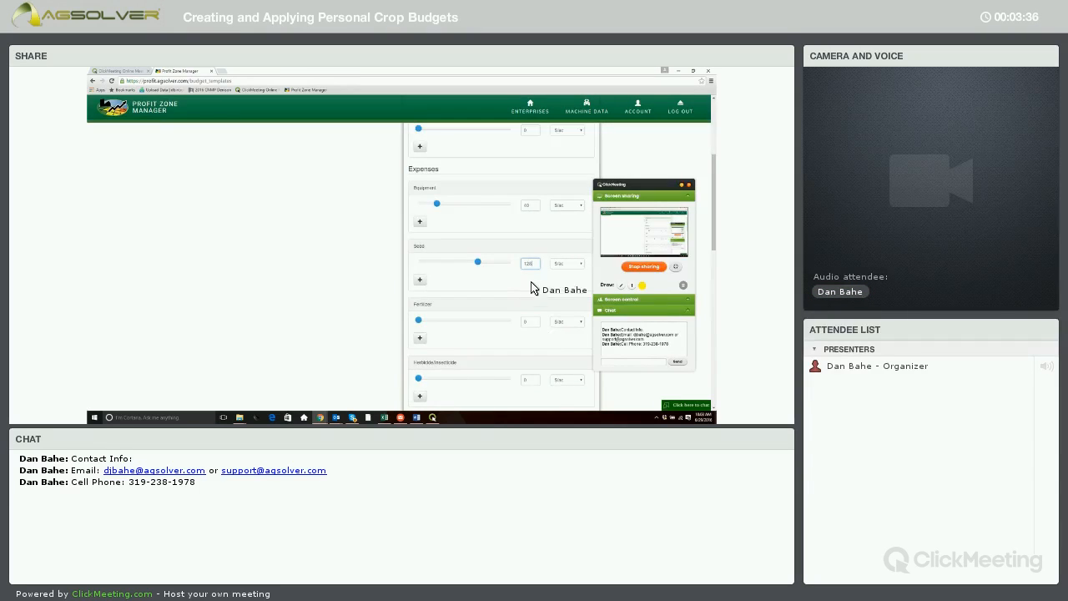
{"action": "scroll", "coordinate": [531, 293], "scroll_direction": "down", "scroll_amount": 1}
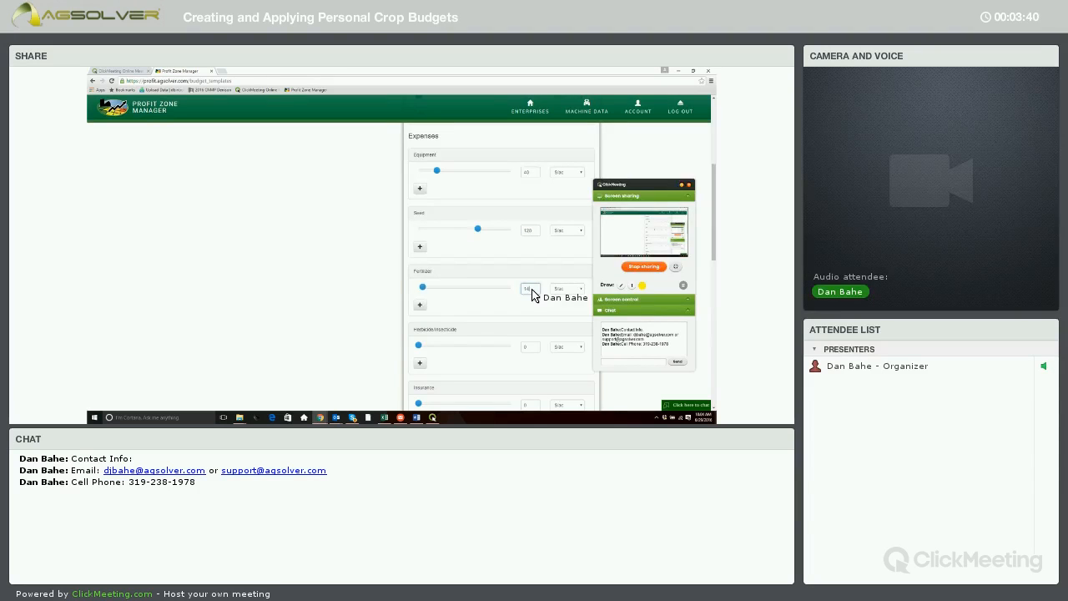
{"action": "type", "text": "0"}
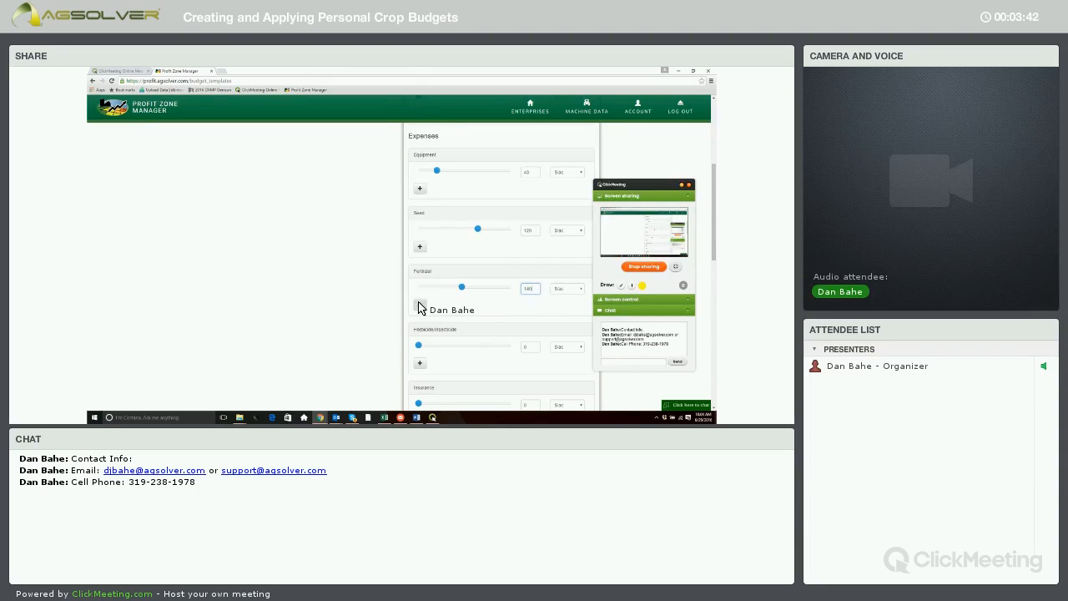
{"action": "left_click", "coordinate": [422, 305]}
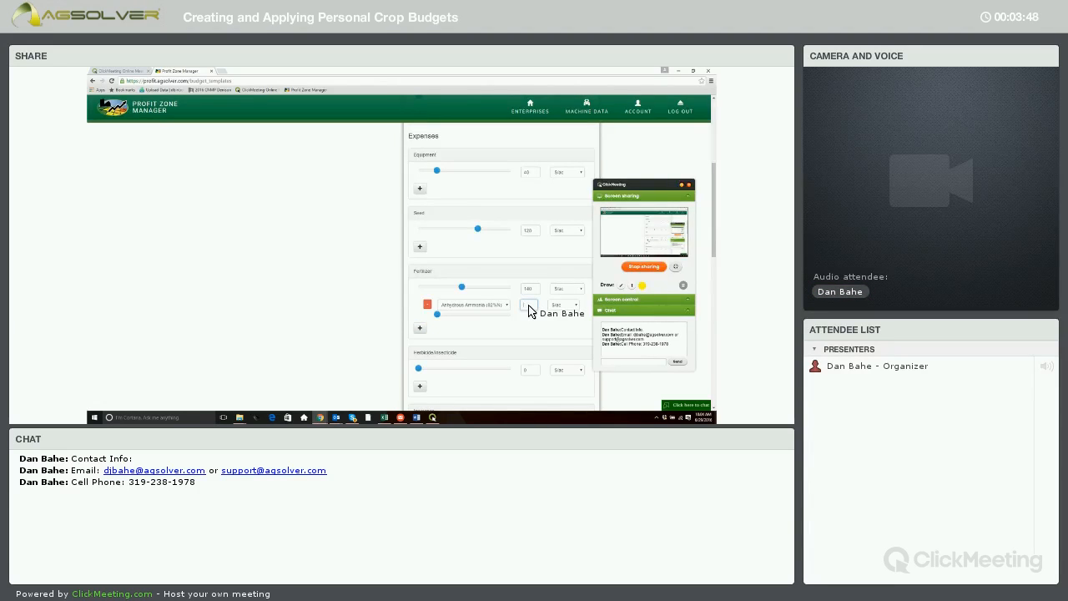
{"action": "type", "text": "00"}
- Add an Other fertilizer subcategory named Plow Down Fert at 40 $/ac
{"action": "left_click", "coordinate": [422, 329]}
{"action": "left_click", "coordinate": [471, 329]}
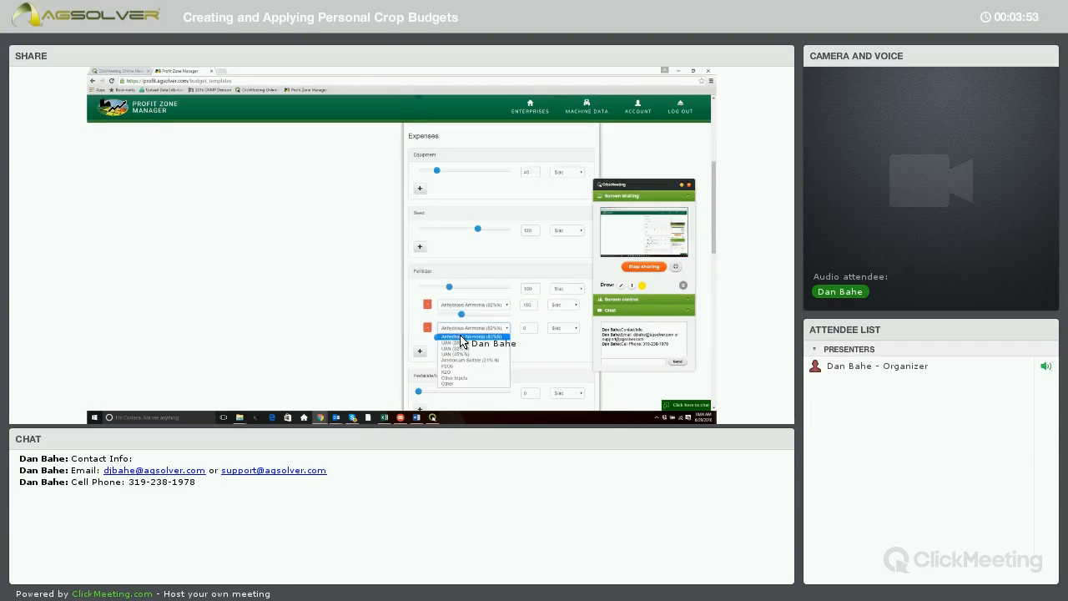
{"action": "left_click", "coordinate": [464, 384]}
{"action": "left_click", "coordinate": [532, 330]}
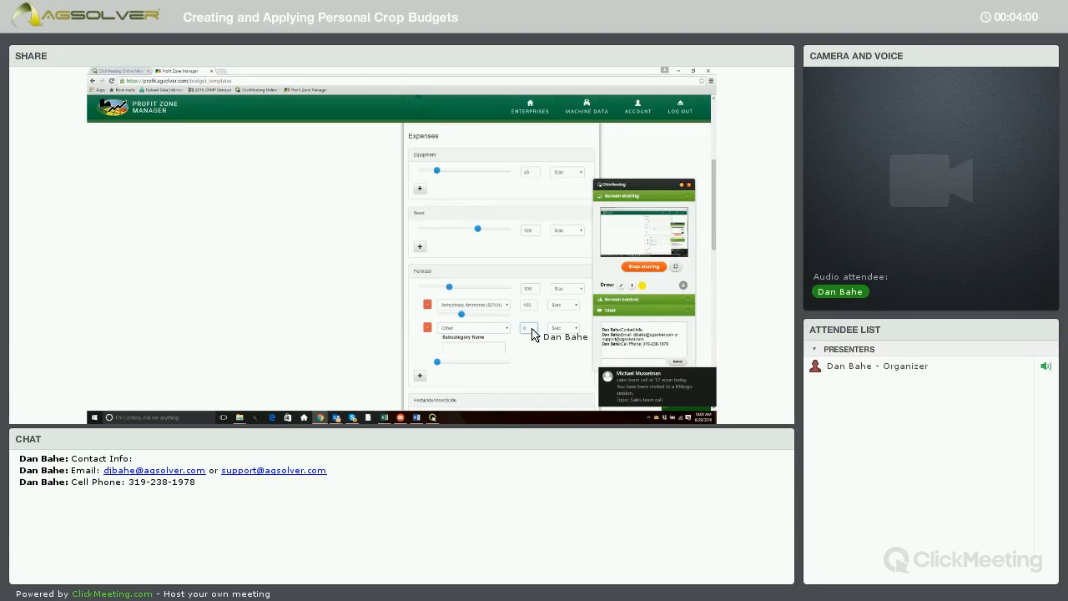
{"action": "type", "text": "40"}
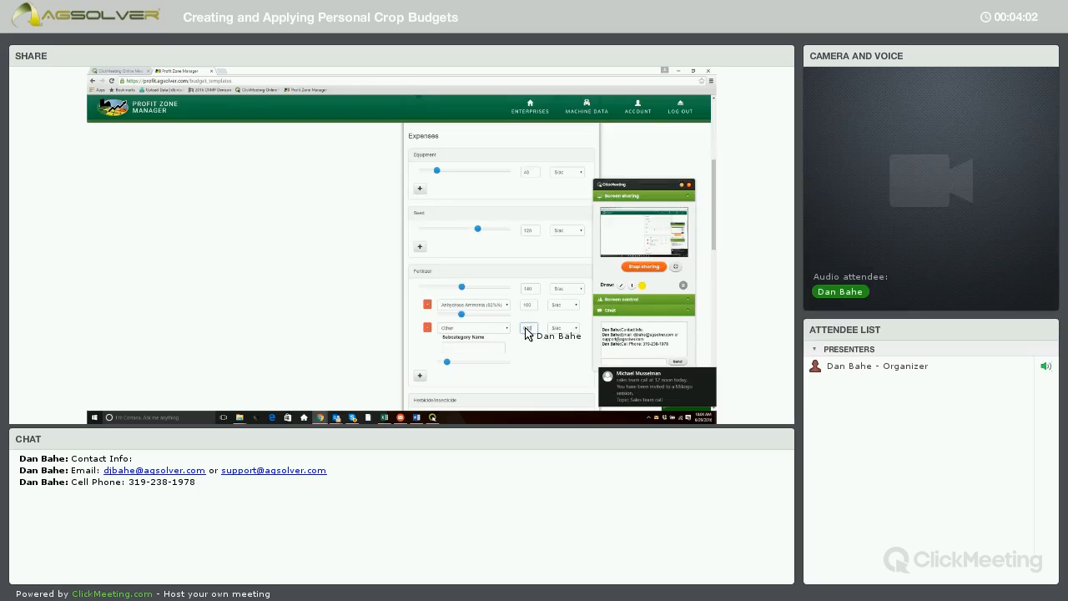
{"action": "left_click", "coordinate": [465, 350]}
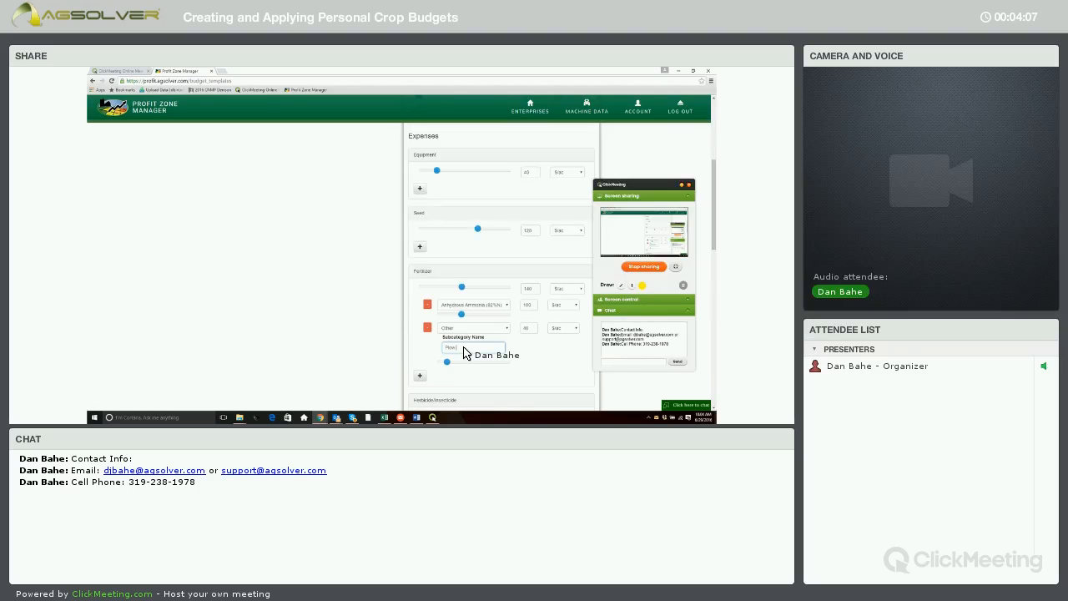
{"action": "type", "text": "Plow Down Fert"}
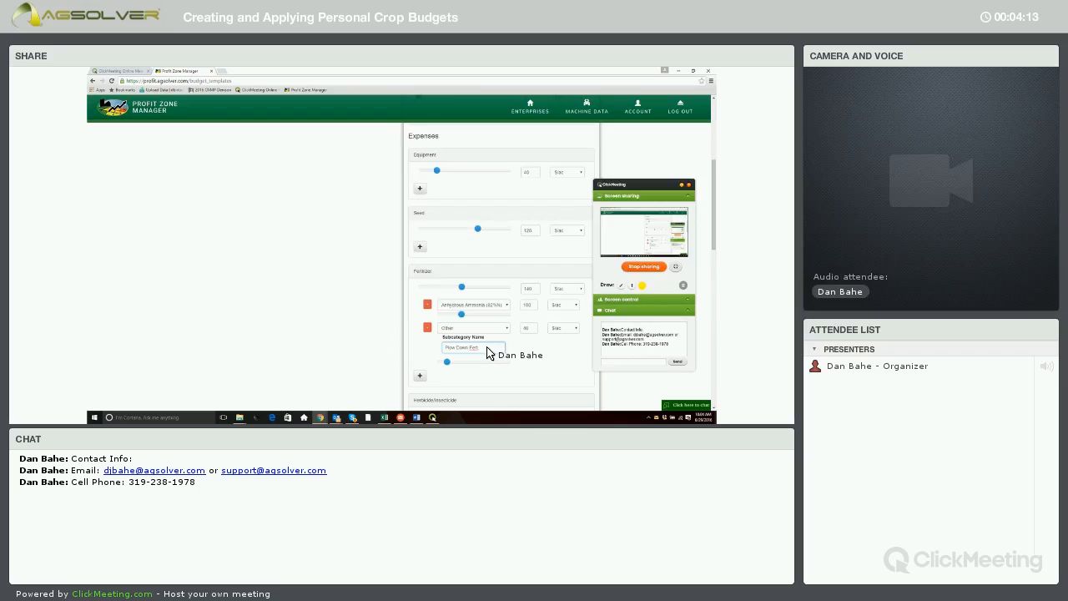
- Set the Insurance expense to 18 $/ac and the Interest expense to 5 $/ac
{"action": "scroll", "coordinate": [495, 342], "scroll_direction": "down", "scroll_amount": 3}
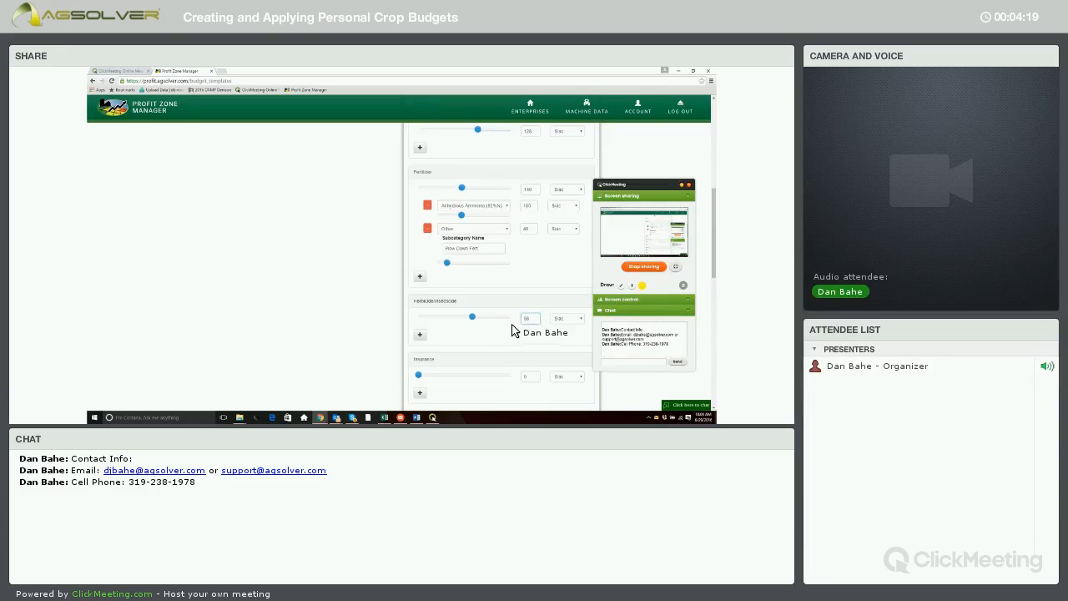
{"action": "scroll", "coordinate": [508, 317], "scroll_direction": "down", "scroll_amount": 2}
{"action": "scroll", "coordinate": [526, 256], "scroll_direction": "down", "scroll_amount": 2}
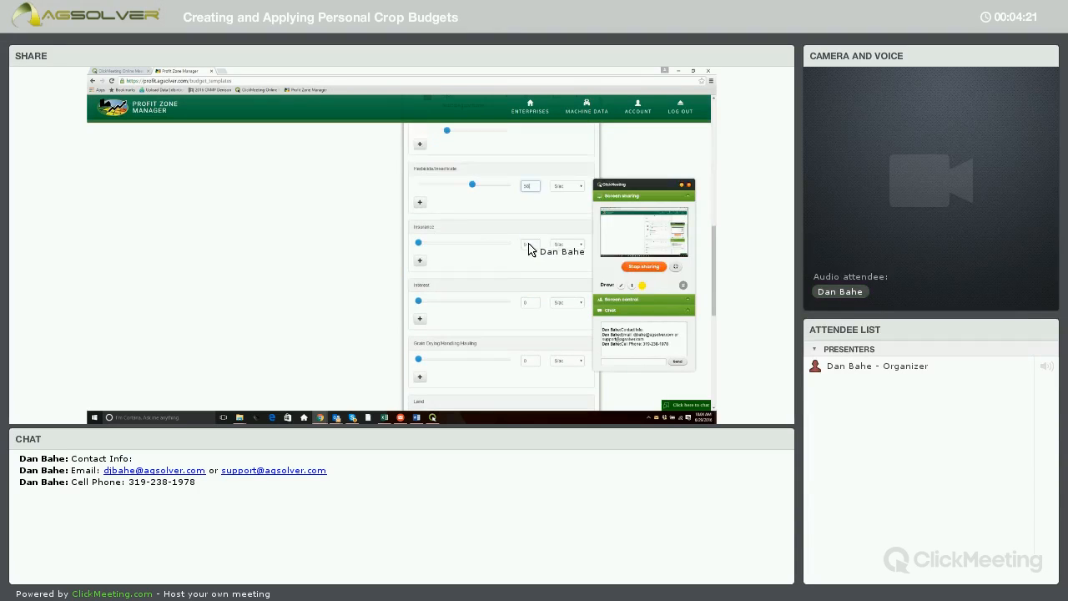
{"action": "type", "text": "18"}
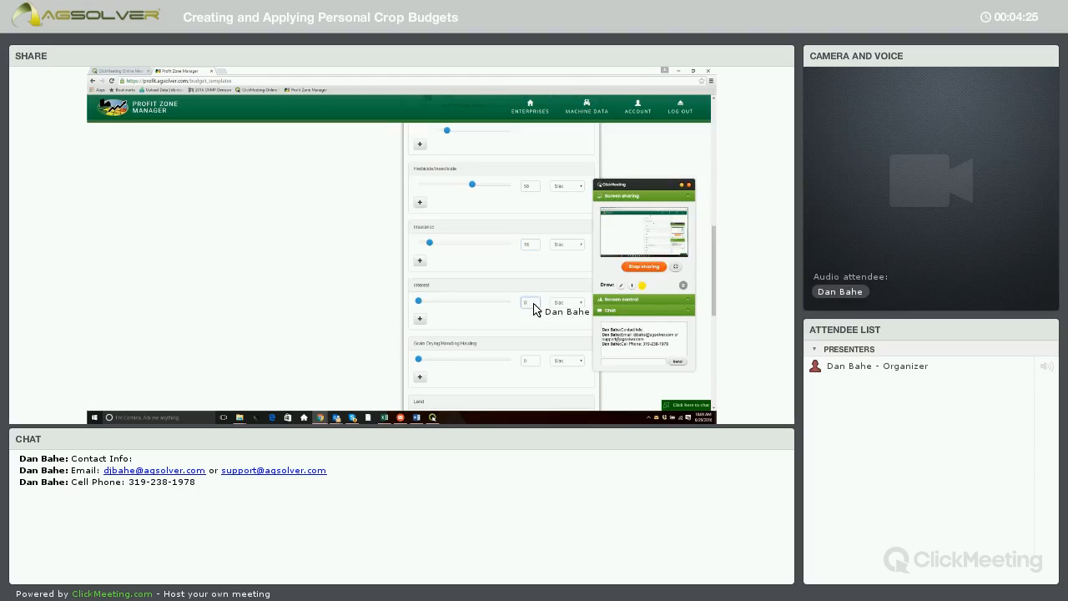
{"action": "type", "text": "5"}
- Set the Grain Drying/Handling/Hauling expense to 35 $/ac
{"action": "scroll", "coordinate": [526, 288], "scroll_direction": "down", "scroll_amount": 1}
{"action": "scroll", "coordinate": [523, 281], "scroll_direction": "down", "scroll_amount": 2}
{"action": "left_click", "coordinate": [530, 264]}
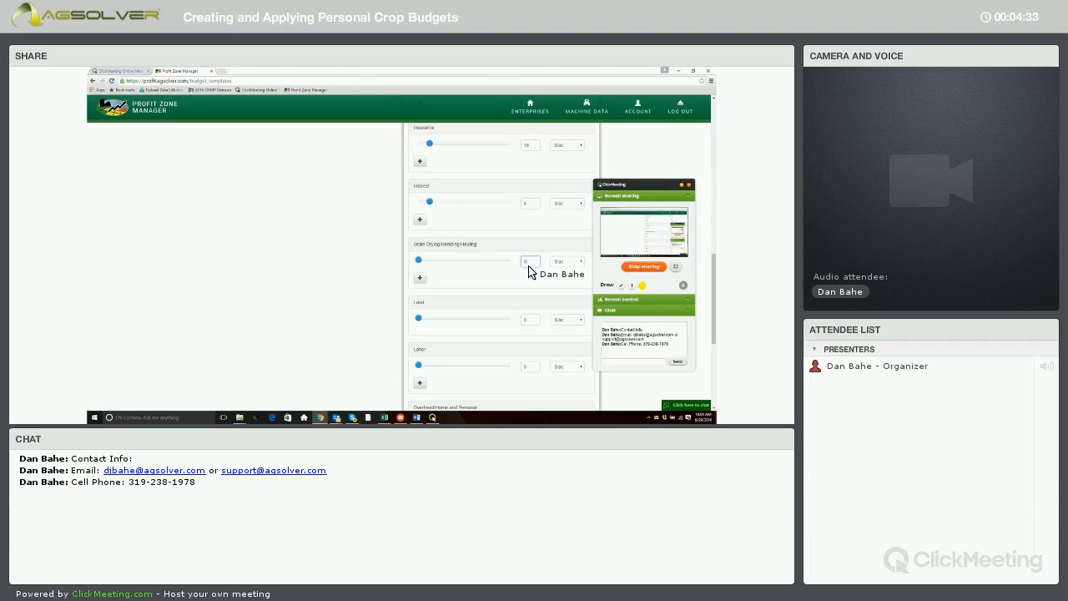
{"action": "type", "text": "35"}
- Set the Land expense to 183 $/ac and the Labor expense to 30 $/ac
{"action": "scroll", "coordinate": [529, 289], "scroll_direction": "down", "scroll_amount": 1}
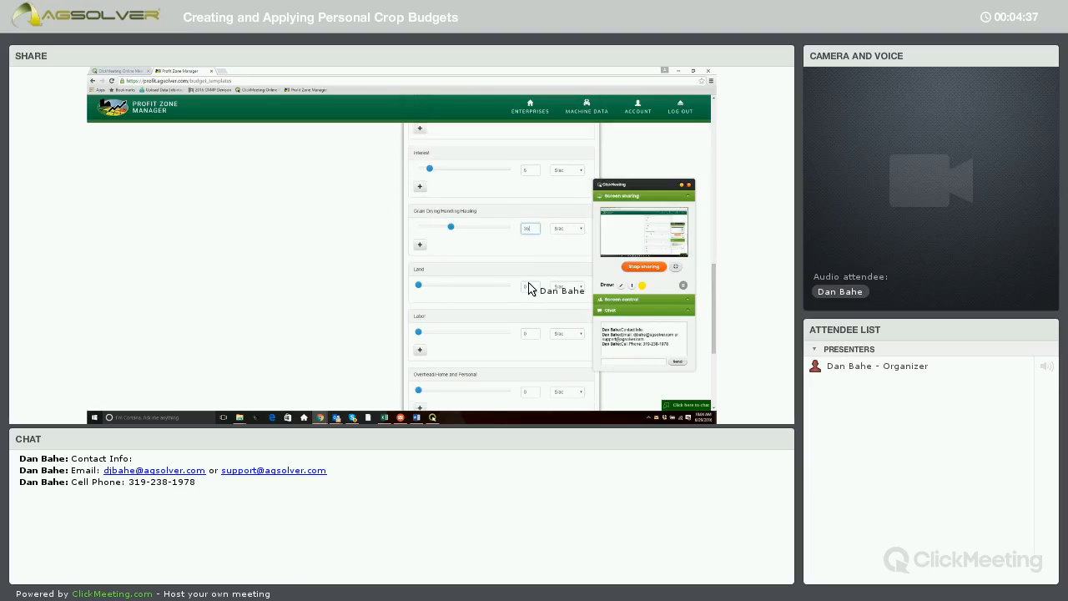
{"action": "left_click", "coordinate": [529, 289]}
{"action": "type", "text": "183"}
{"action": "scroll", "coordinate": [530, 273], "scroll_direction": "down", "scroll_amount": 2}
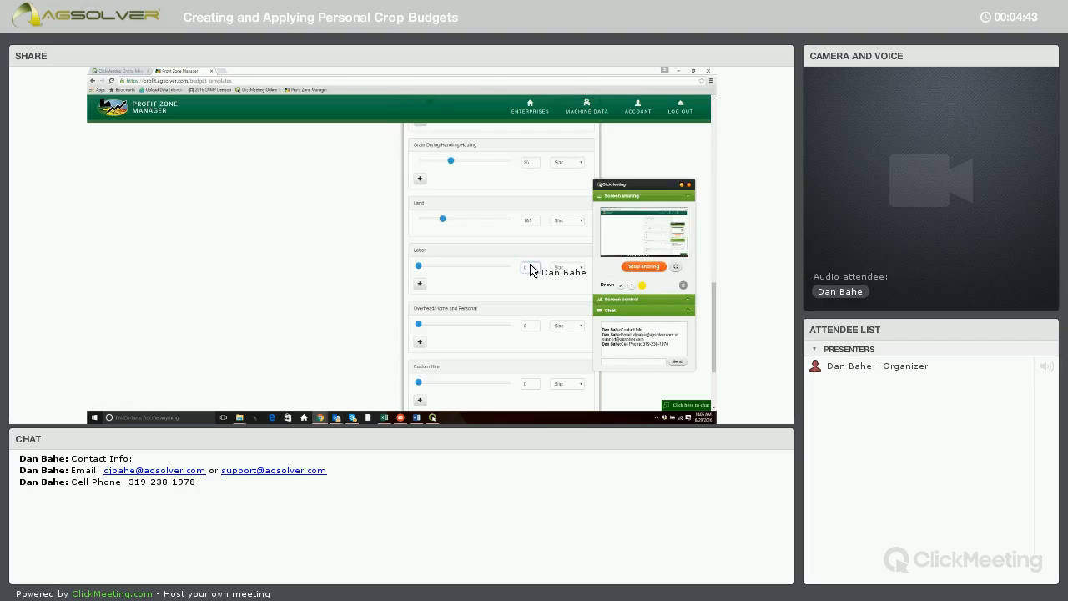
{"action": "type", "text": "30"}
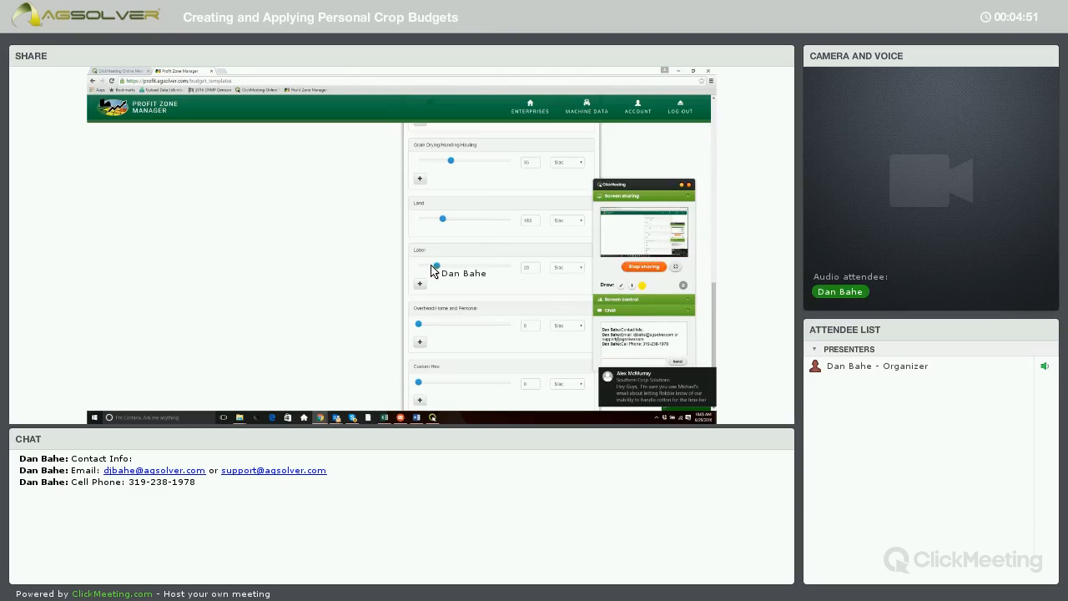
- Save the budget template
{"action": "scroll", "coordinate": [484, 294], "scroll_direction": "down", "scroll_amount": 1}
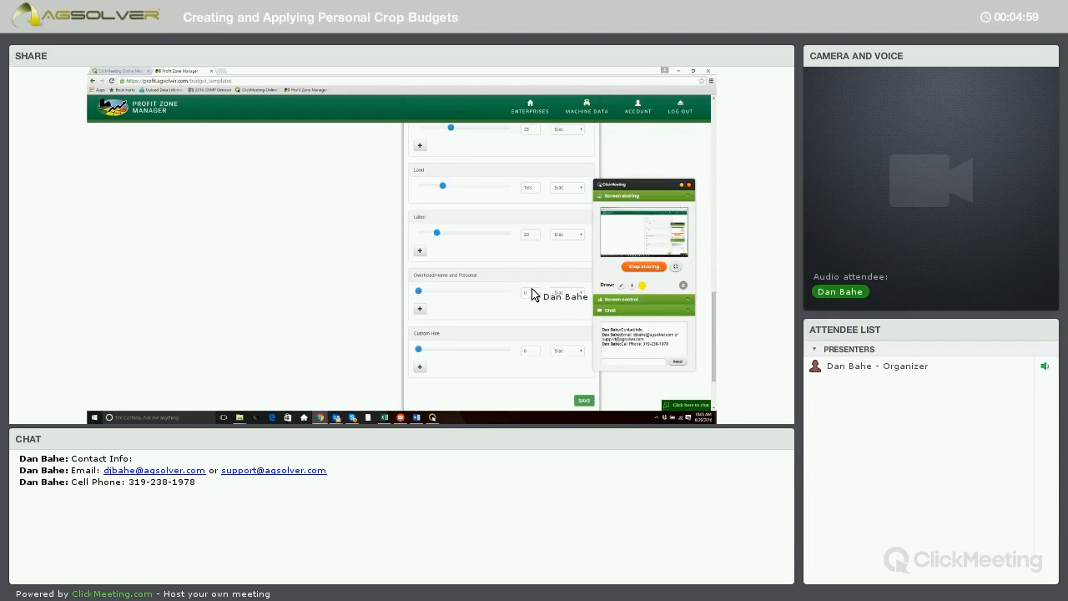
{"action": "scroll", "coordinate": [532, 295], "scroll_direction": "down", "scroll_amount": 1}
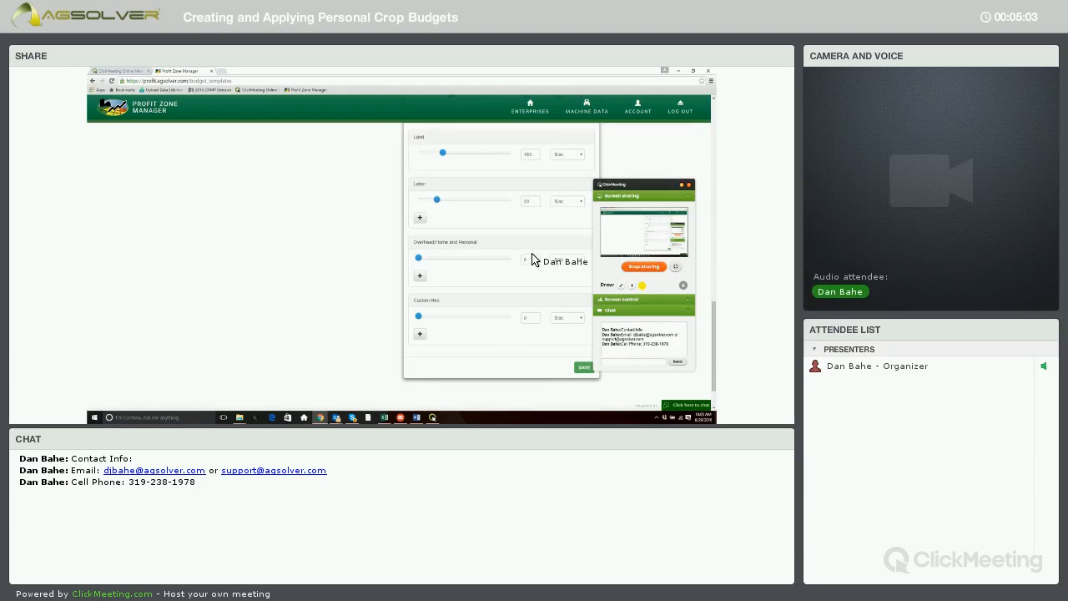
{"action": "left_click", "coordinate": [531, 259]}
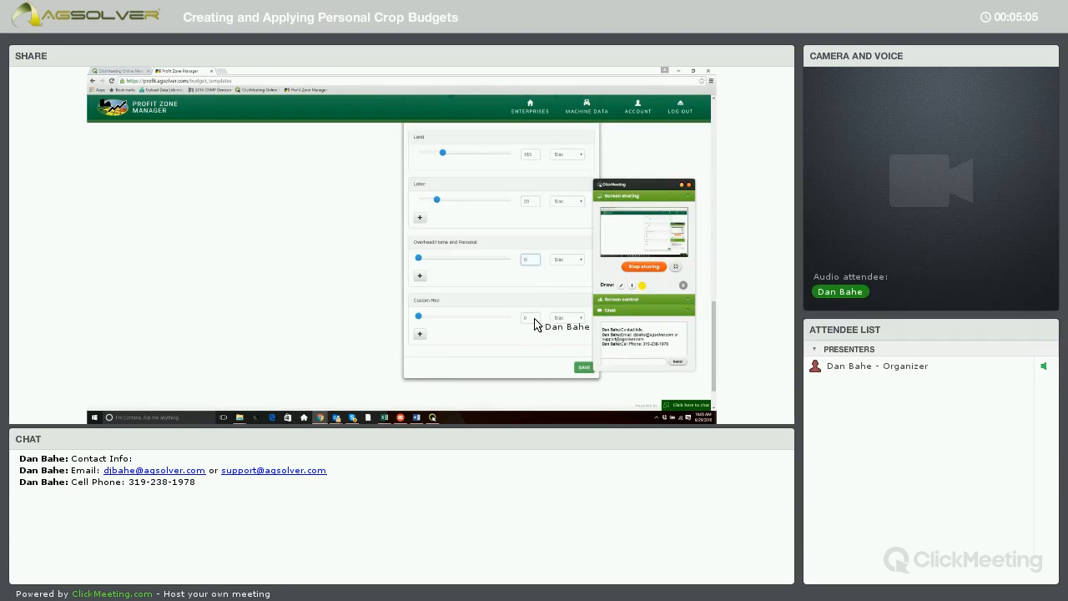
{"action": "left_click", "coordinate": [582, 368]}
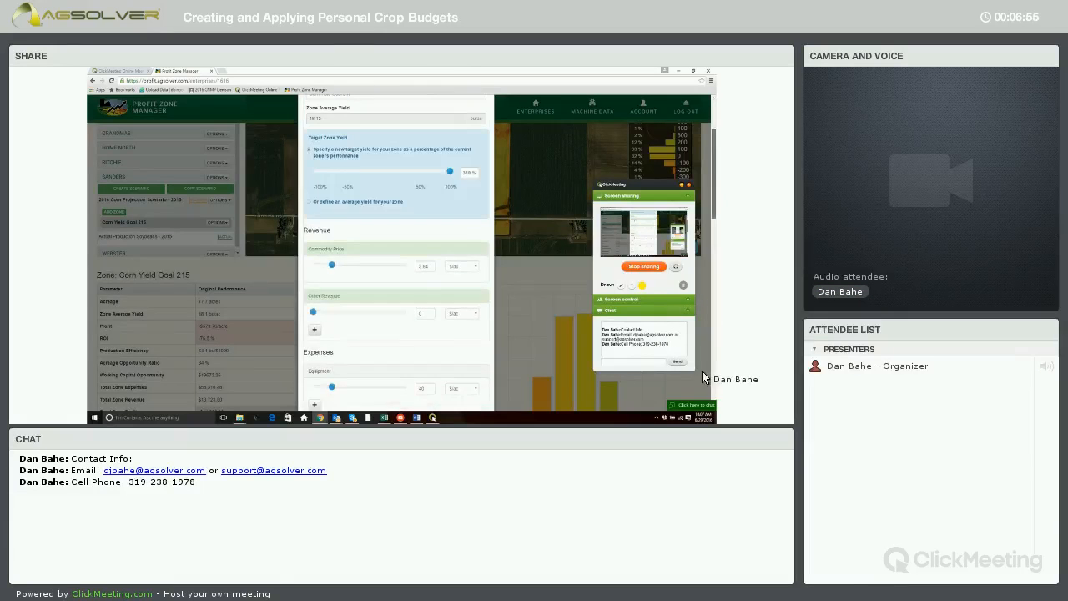
- Close the zone budget and review the Corn Yield Goal 215 zone's performance table and chart
{"action": "left_click", "coordinate": [480, 391]}
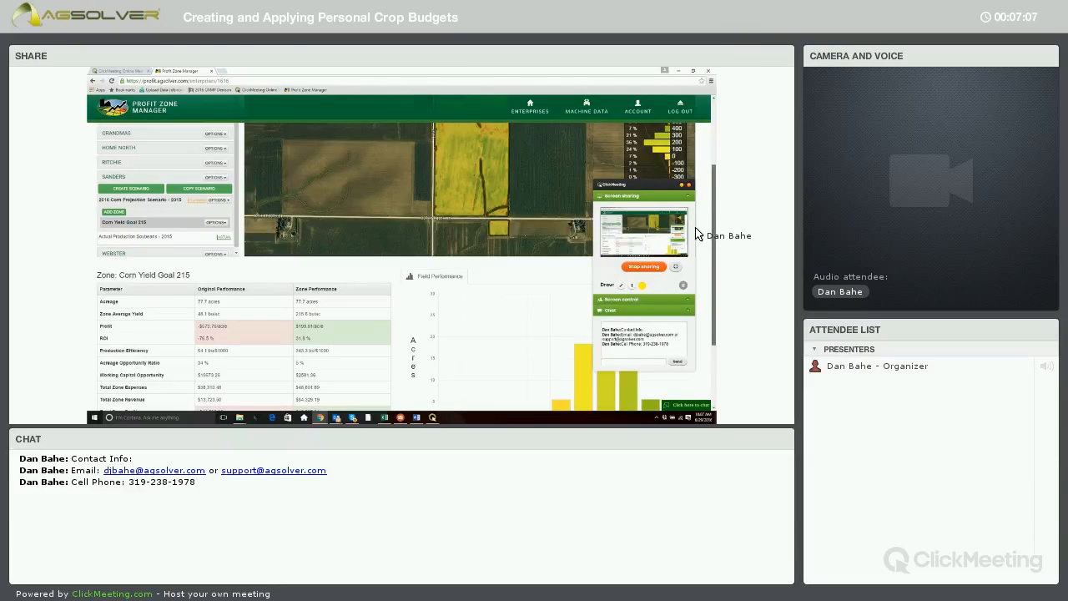
{"action": "scroll", "coordinate": [699, 231], "scroll_direction": "down", "scroll_amount": 3}
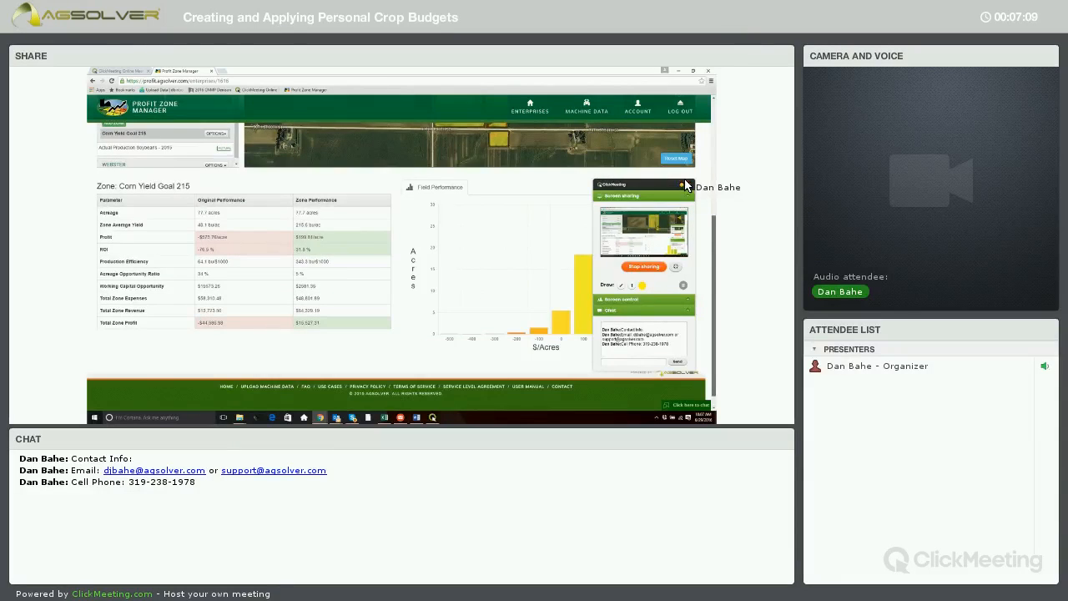
{"action": "scroll", "coordinate": [685, 186], "scroll_direction": "up", "scroll_amount": 3}
{"action": "scroll", "coordinate": [680, 173], "scroll_direction": "up", "scroll_amount": 2}
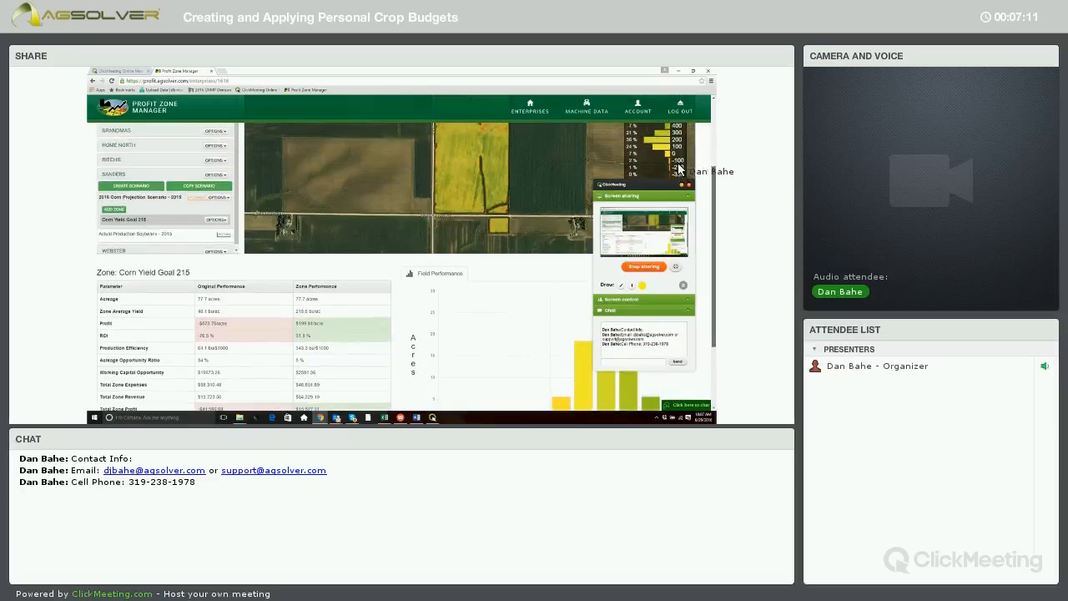
{"action": "scroll", "coordinate": [668, 167], "scroll_direction": "up", "scroll_amount": 1}
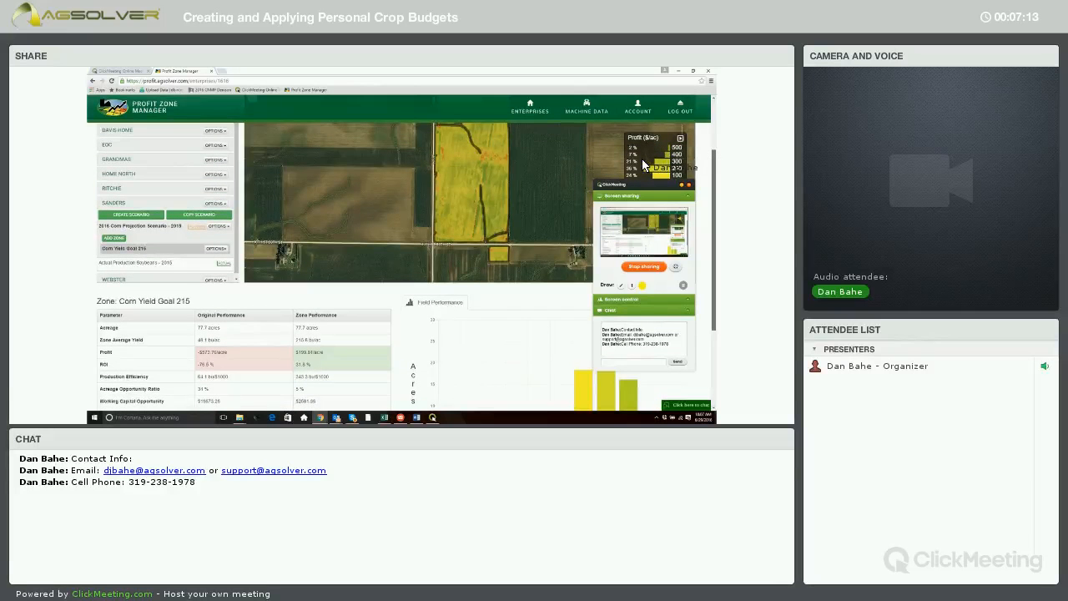
{"action": "scroll", "coordinate": [643, 165], "scroll_direction": "up", "scroll_amount": 1}
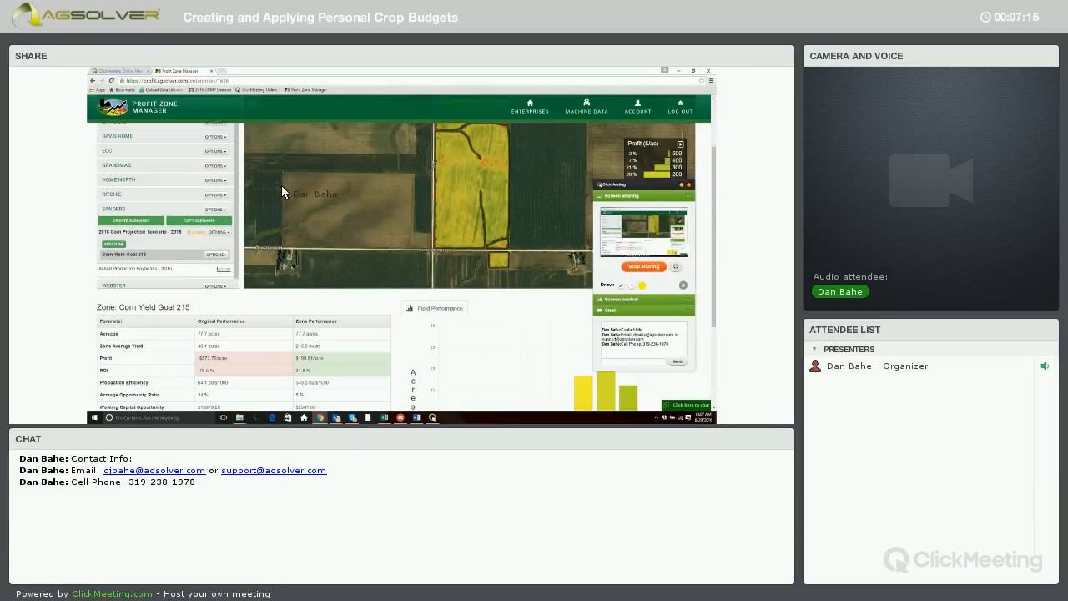
- Open the Grandmas field's Yield Goal 60 Bushel Soybeans zone budget and save it
{"action": "left_click", "coordinate": [118, 167]}
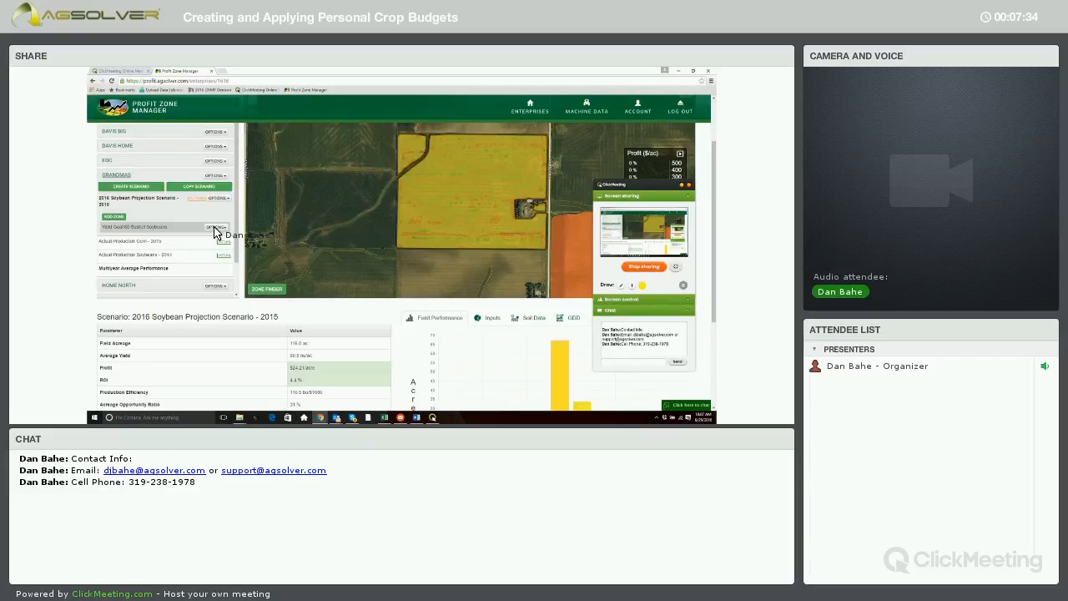
{"action": "left_click", "coordinate": [215, 229]}
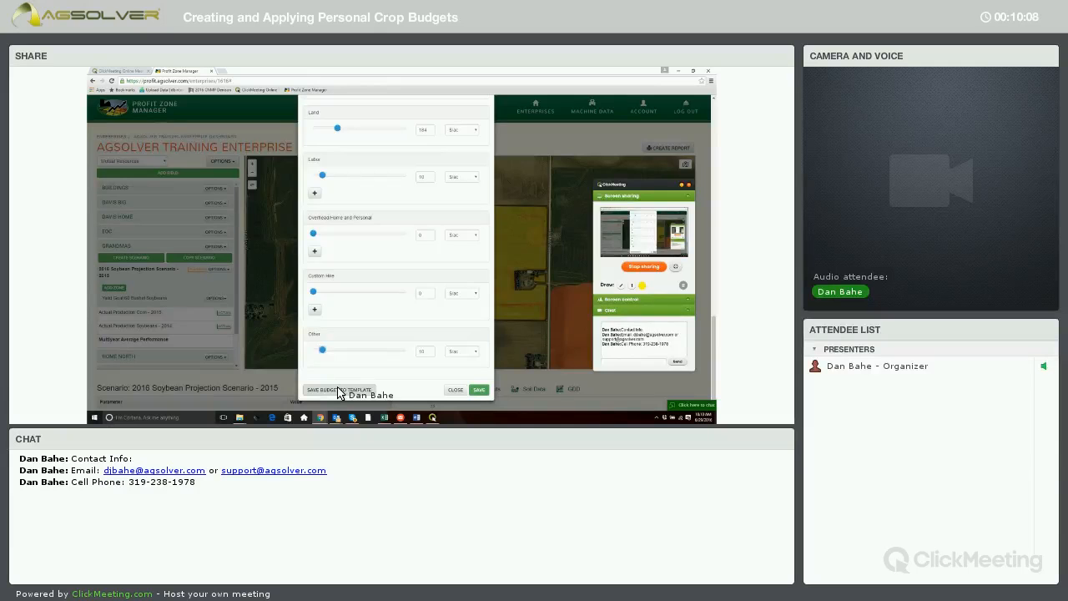
{"action": "left_click", "coordinate": [480, 391]}
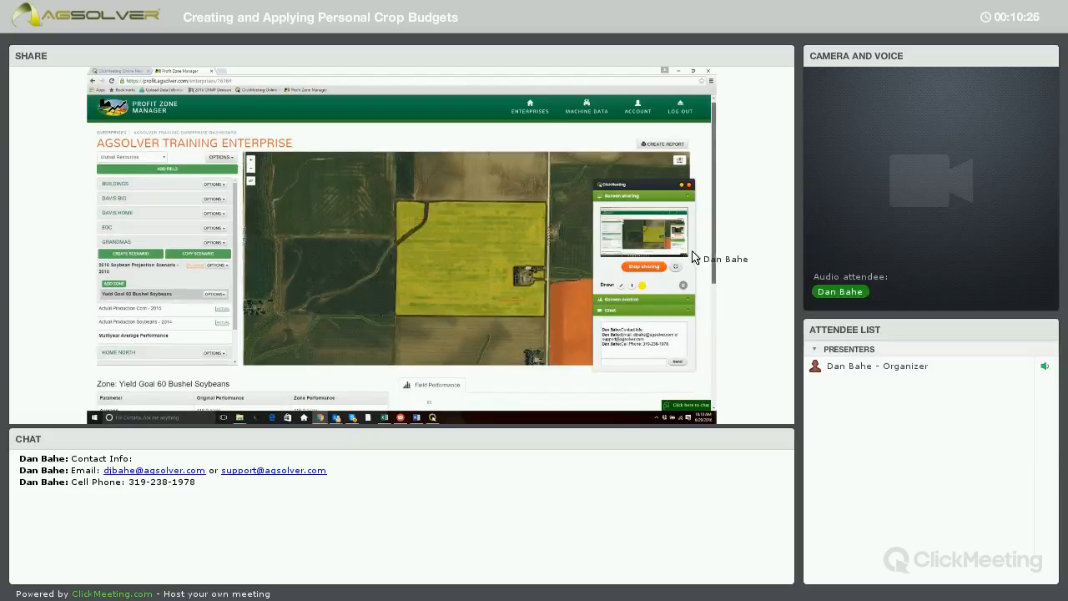
- Review the Yield Goal 60 Bushel Soybeans zone's performance table and chart
{"action": "scroll", "coordinate": [693, 259], "scroll_direction": "down", "scroll_amount": 2}
{"action": "scroll", "coordinate": [691, 260], "scroll_direction": "down", "scroll_amount": 2}
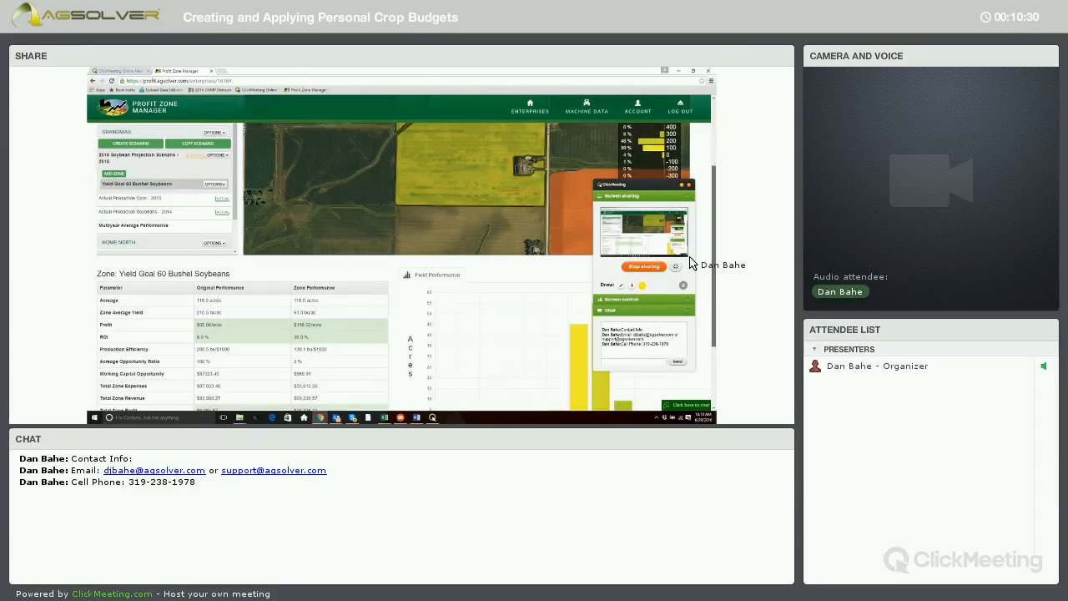
{"action": "scroll", "coordinate": [689, 271], "scroll_direction": "down", "scroll_amount": 1}
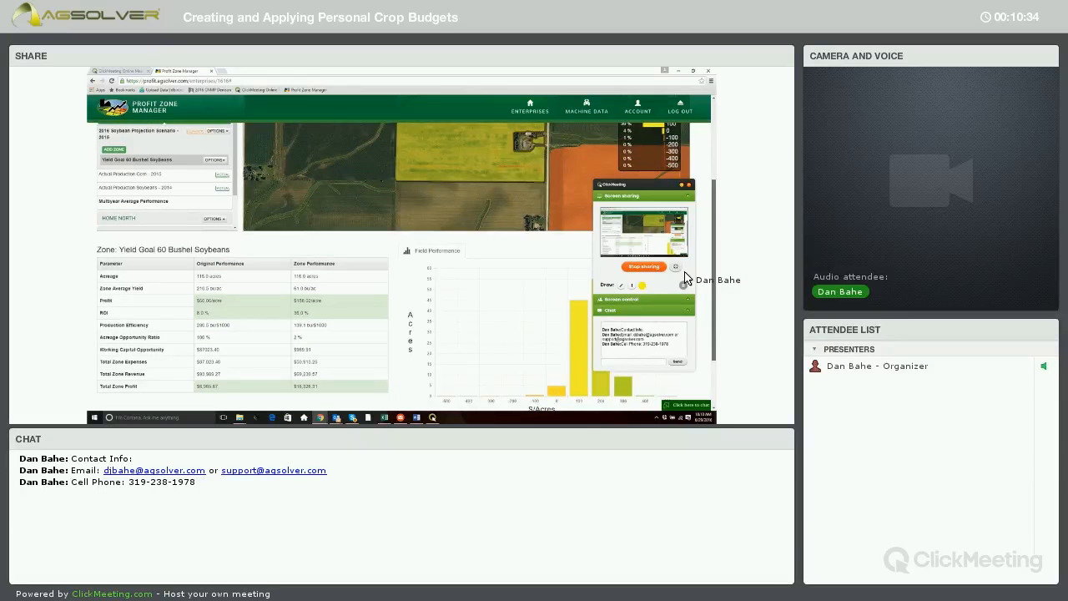
{"action": "scroll", "coordinate": [684, 278], "scroll_direction": "down", "scroll_amount": 1}
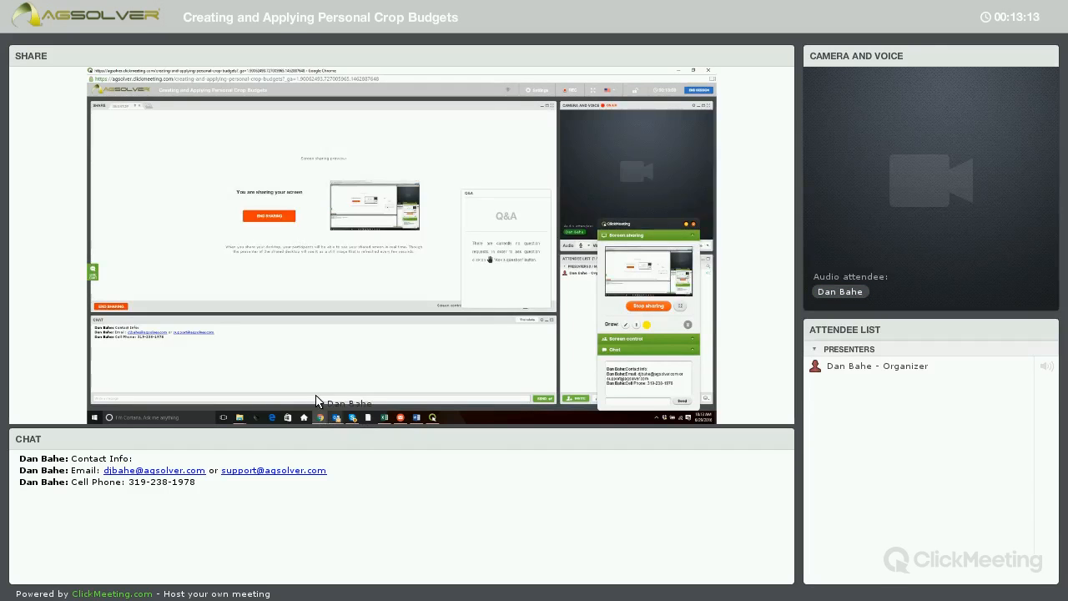
- Switch to the Profit Zone Manager window and open the soybean zone's Copy Budget Template list
{"action": "mouse_move", "coordinate": [319, 415]}
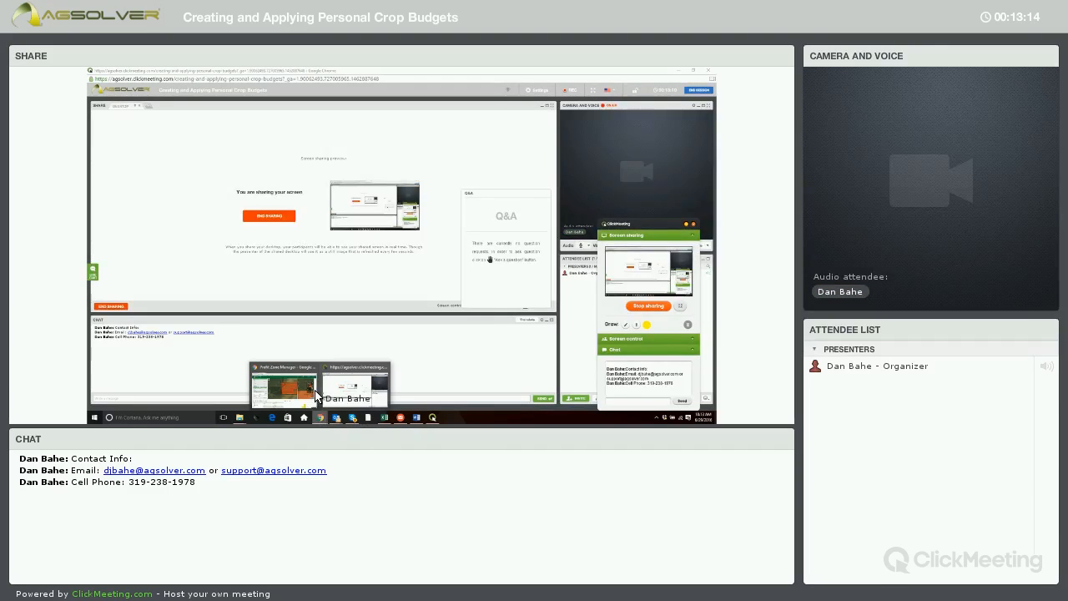
{"action": "left_click", "coordinate": [265, 392]}
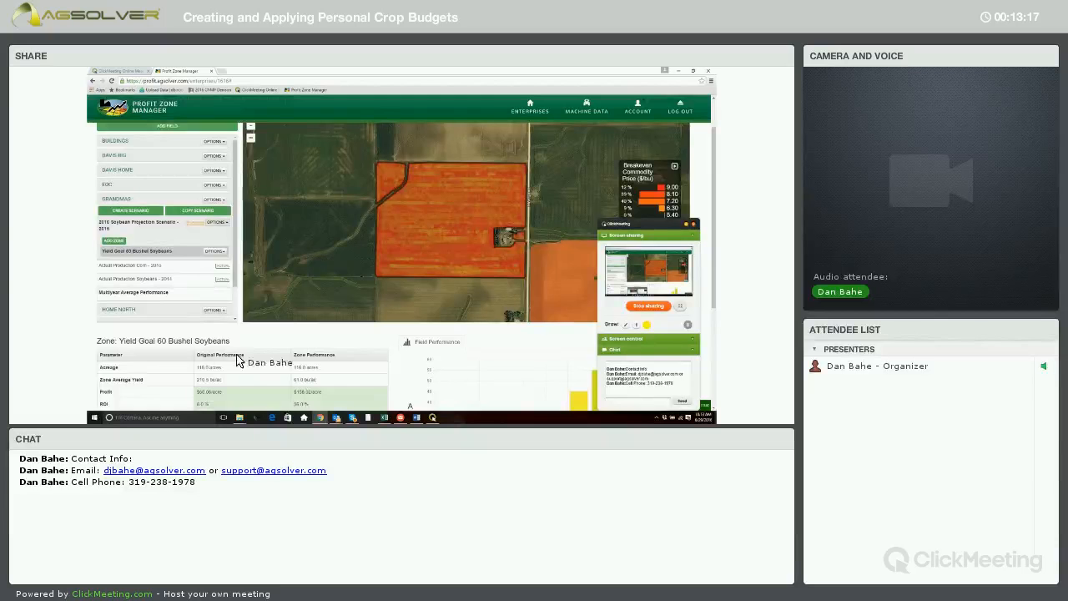
{"action": "left_click", "coordinate": [215, 251]}
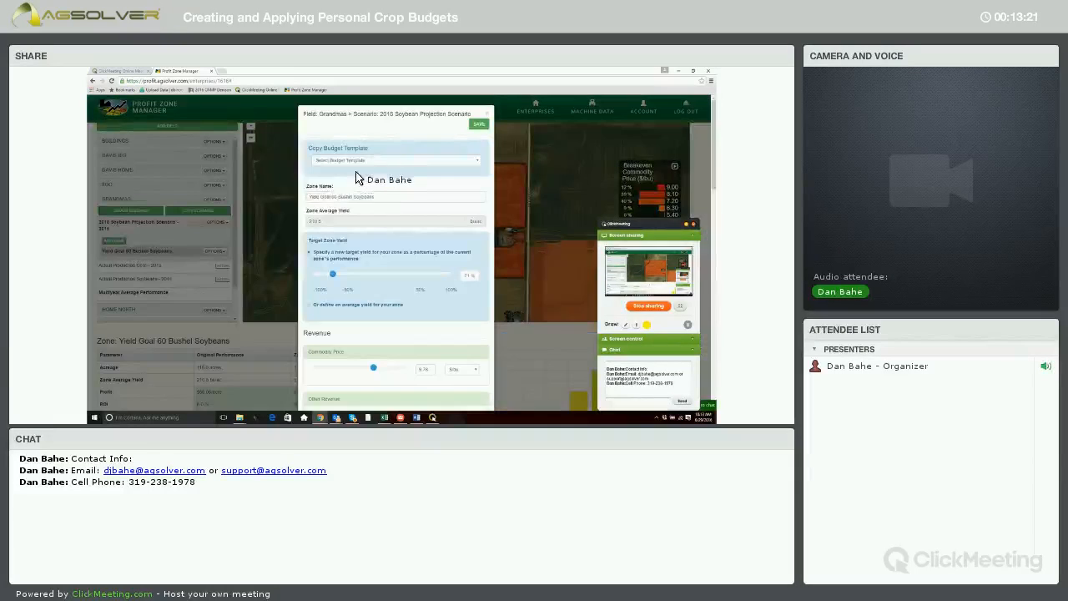
{"action": "left_click", "coordinate": [359, 161]}
{"action": "left_click", "coordinate": [364, 180]}
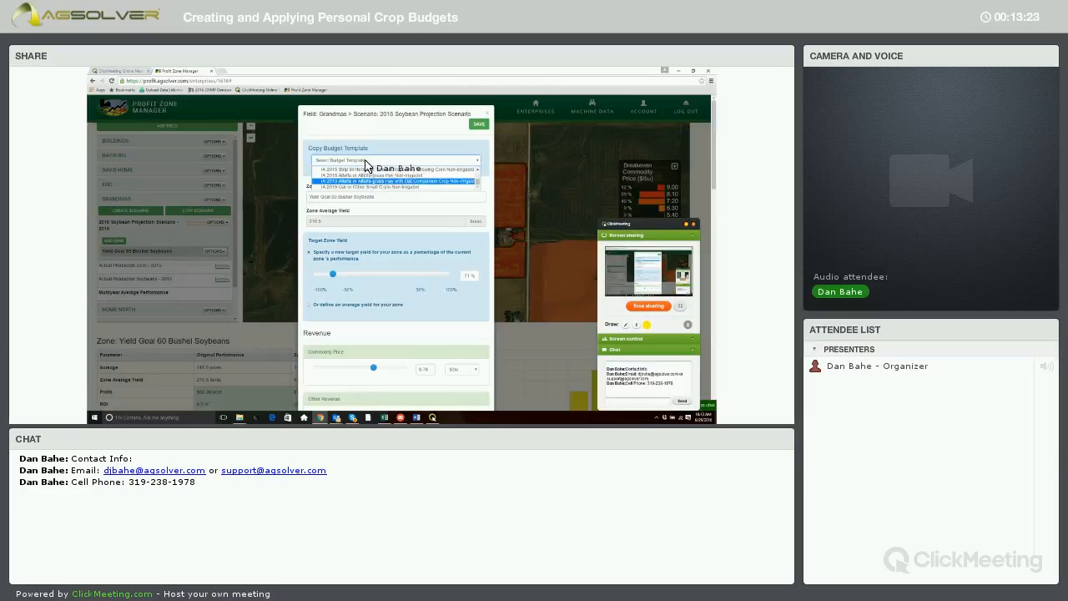
{"action": "left_click", "coordinate": [373, 163]}
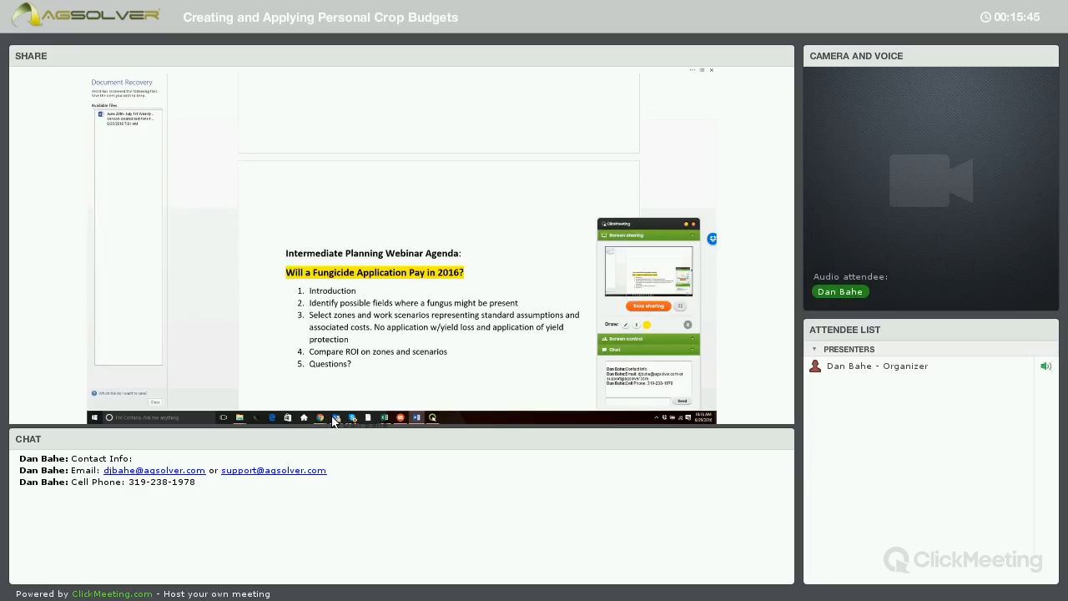
- Switch to the ClickMeeting window and choose to end the screen-sharing session
{"action": "mouse_move", "coordinate": [334, 420]}
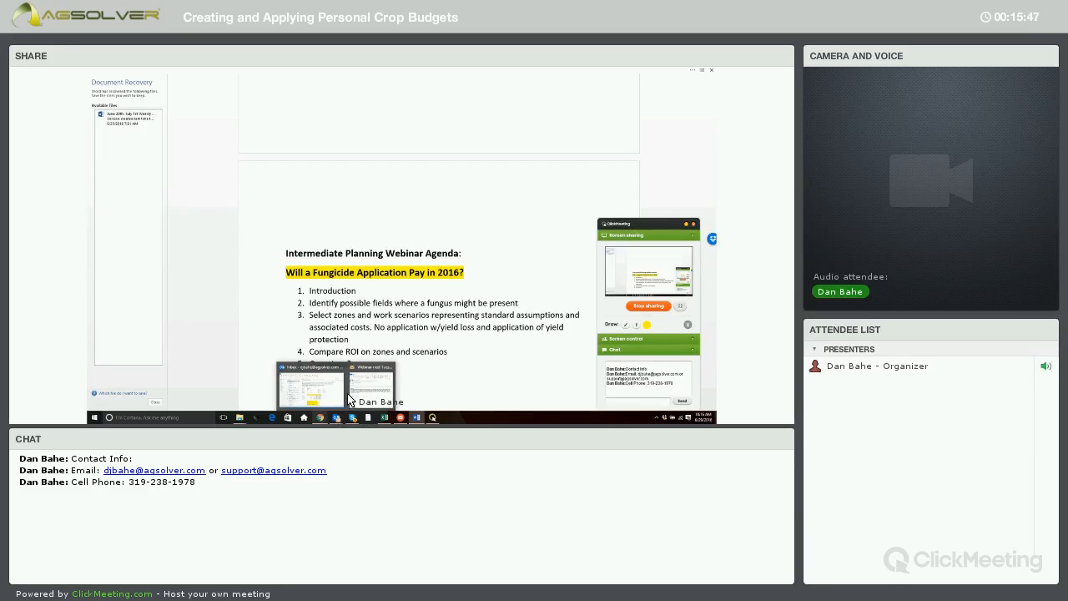
{"action": "left_click", "coordinate": [358, 394]}
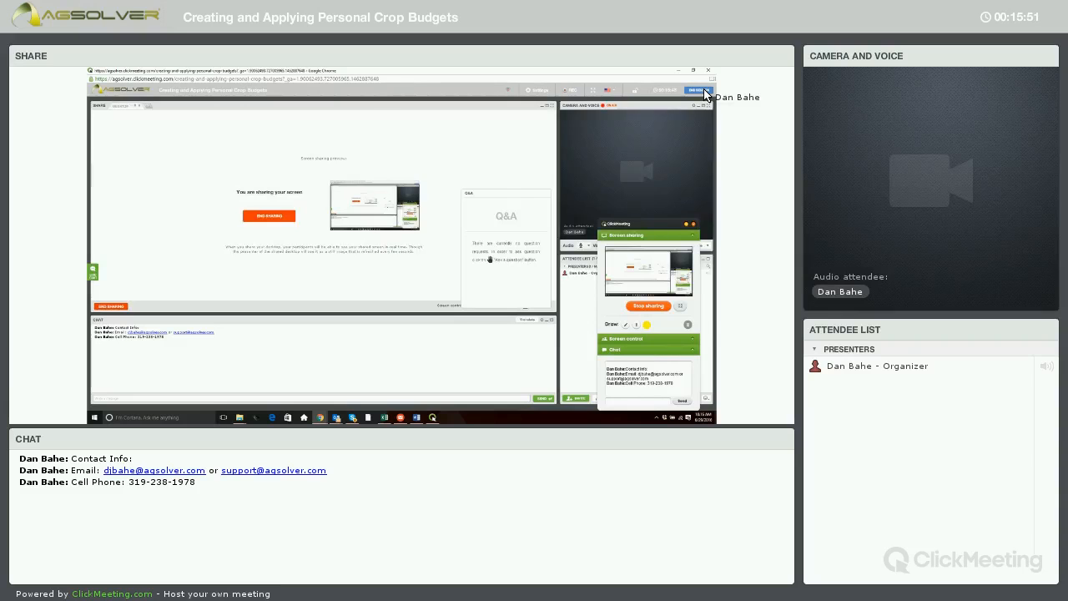
{"action": "left_click", "coordinate": [706, 95]}
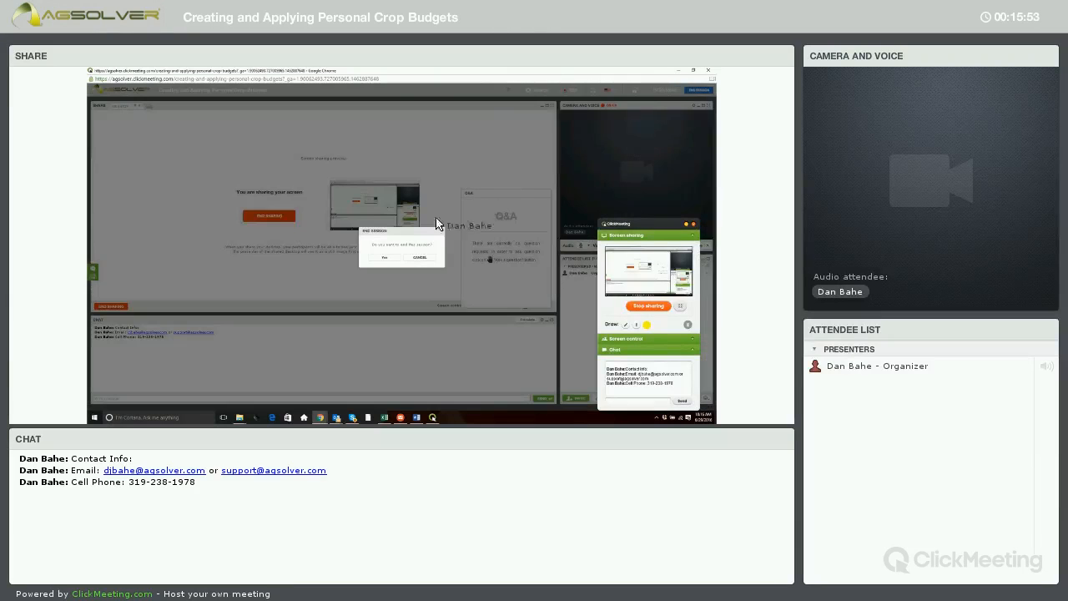